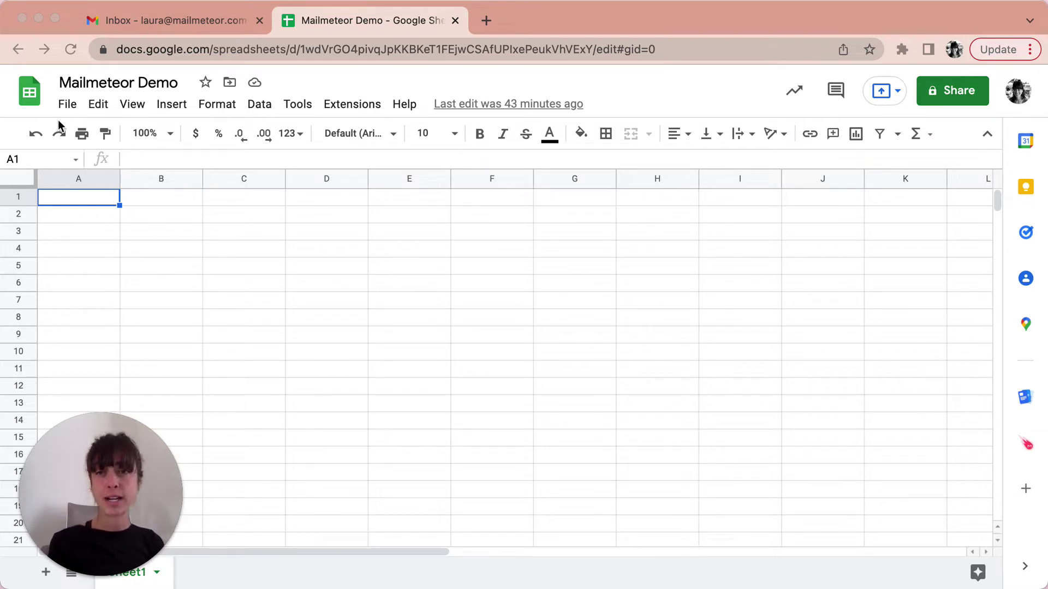
Step: Import Contact list_USA.xlsx from Drive as a new spreadsheet and open it
{"action": "left_click", "coordinate": [65, 108]}
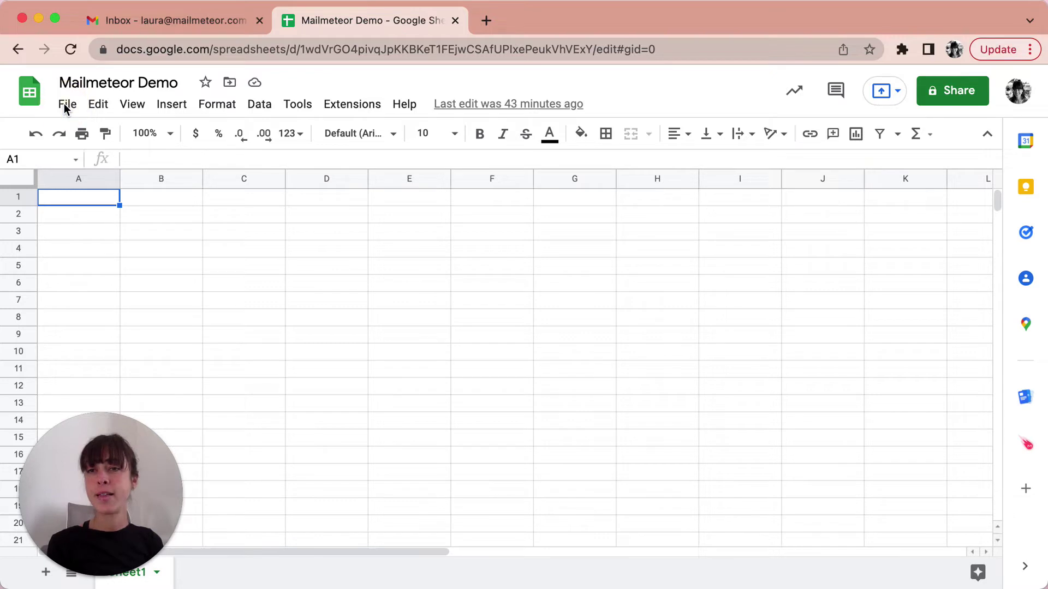
{"action": "left_click", "coordinate": [66, 108]}
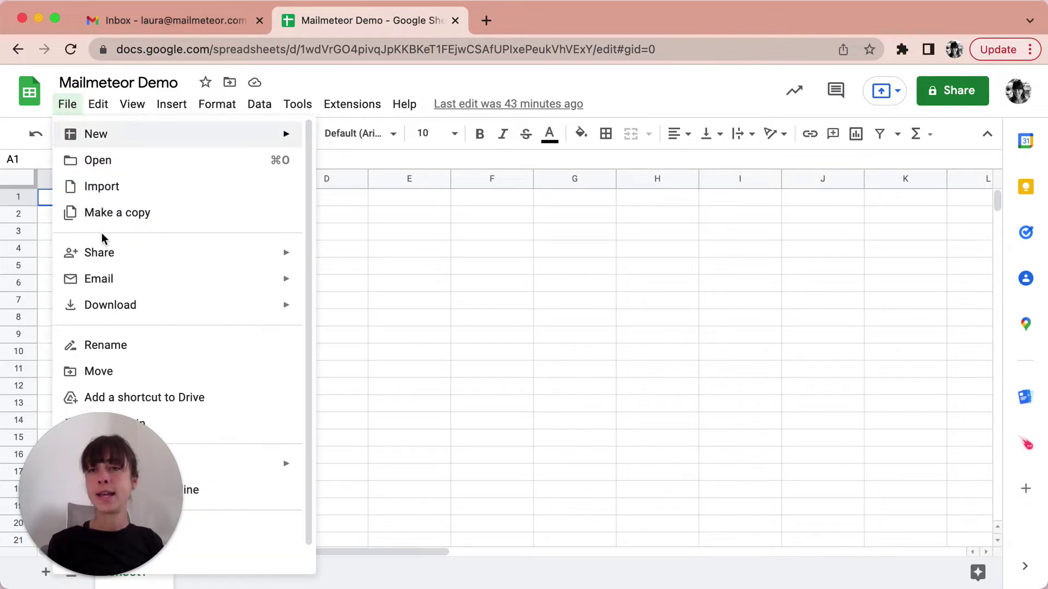
{"action": "left_click", "coordinate": [103, 187]}
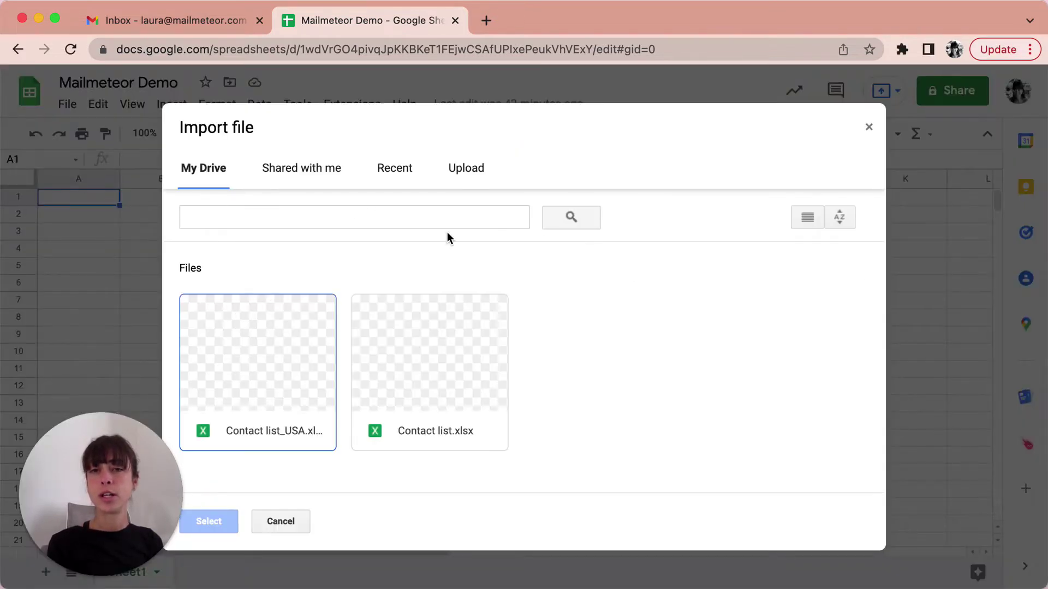
{"action": "left_click", "coordinate": [260, 366]}
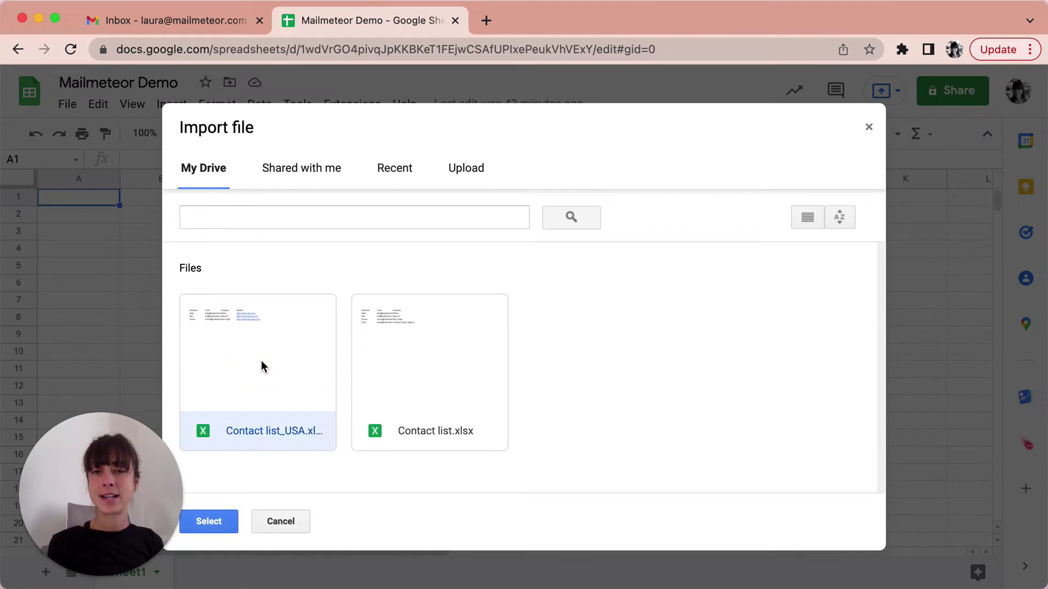
{"action": "left_click", "coordinate": [219, 521]}
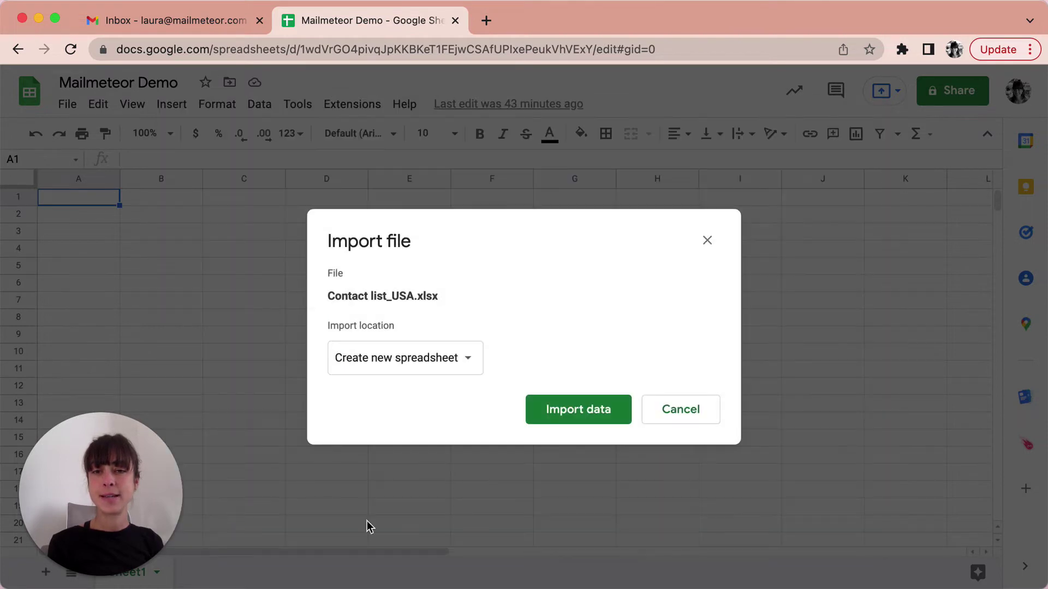
{"action": "left_click", "coordinate": [594, 411]}
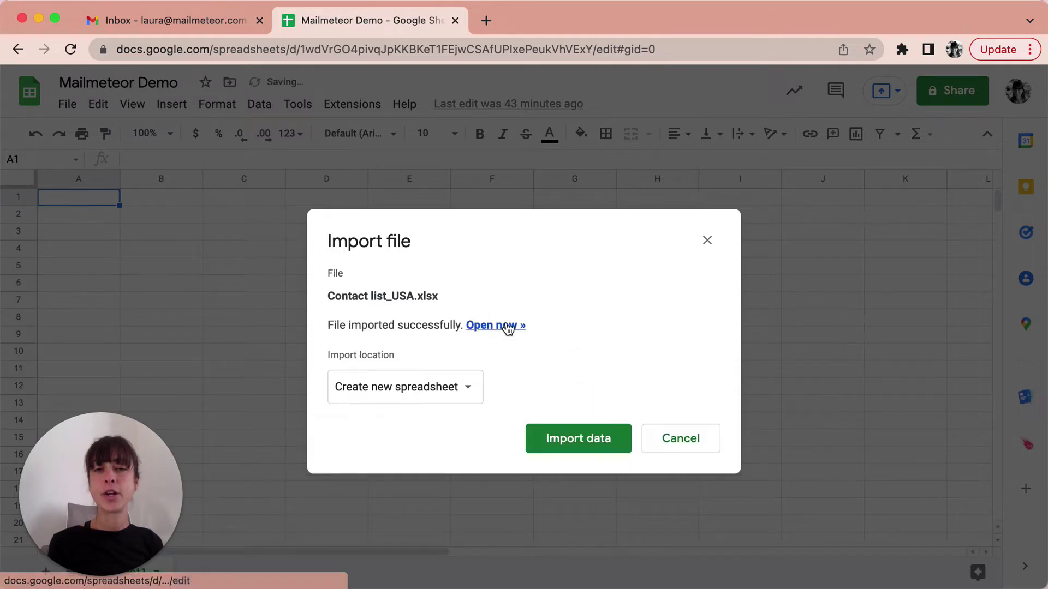
{"action": "left_click", "coordinate": [495, 325]}
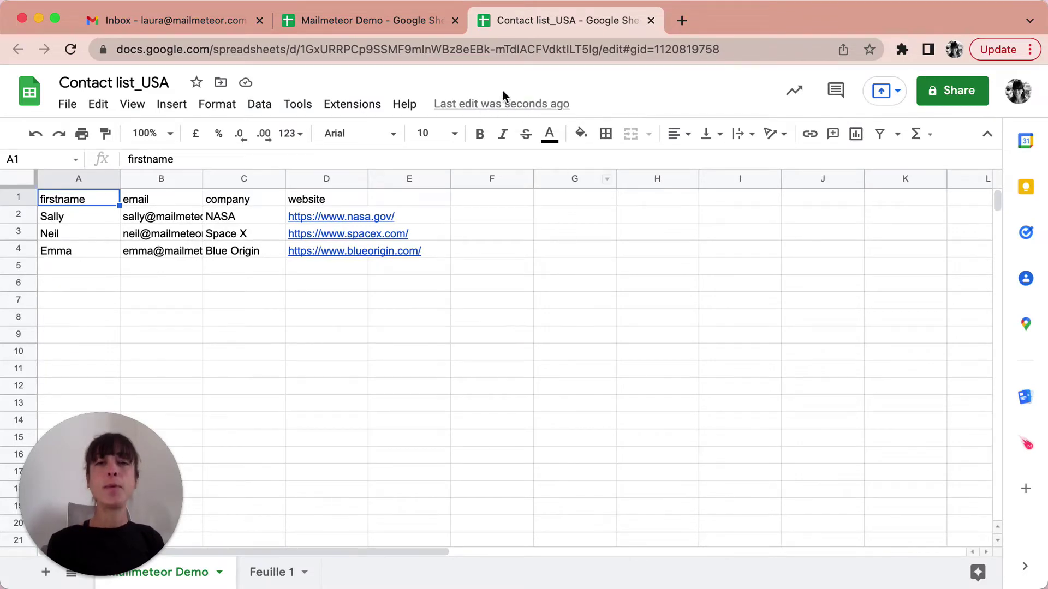
Step: Launch Mailmeteor from the Extensions menu and start a blank email template
{"action": "left_click", "coordinate": [364, 111]}
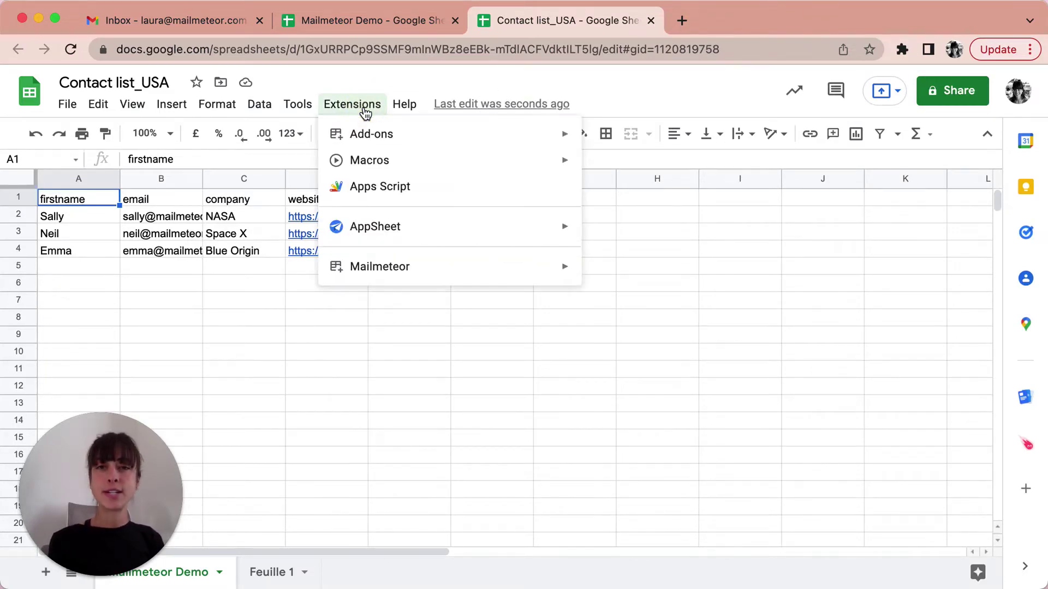
{"action": "mouse_move", "coordinate": [381, 273]}
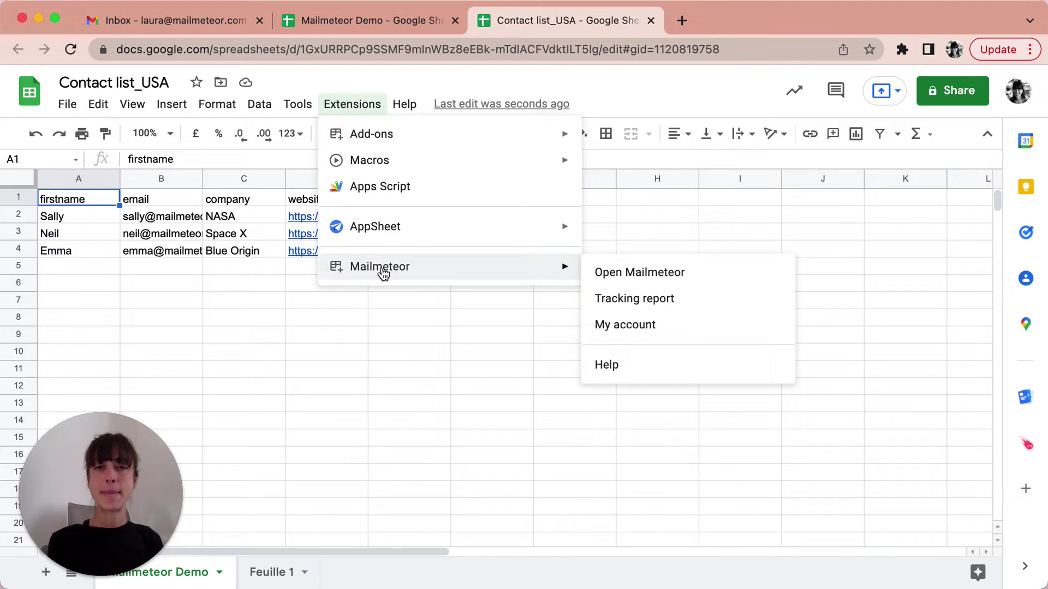
{"action": "left_click", "coordinate": [620, 274]}
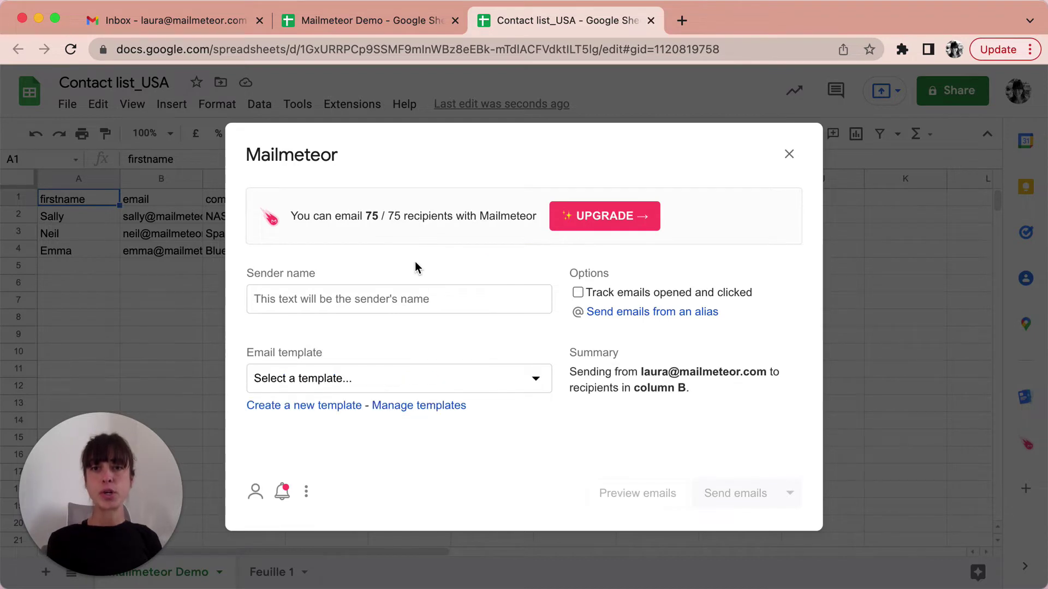
{"action": "left_click", "coordinate": [335, 408]}
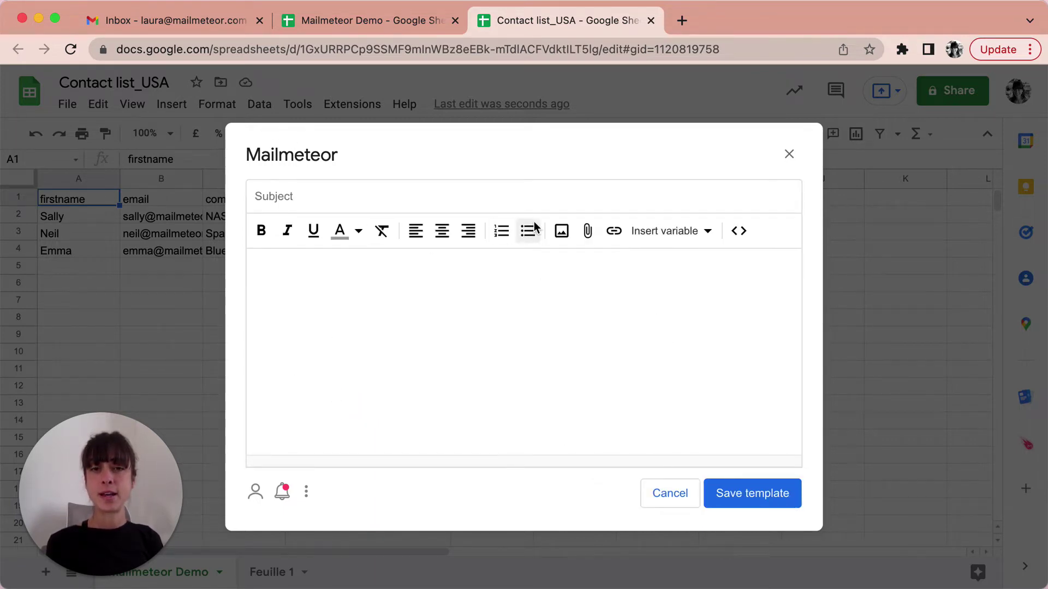
Step: Enter the subject 'Welcome', paste the prepared welcome body, and select the X after Hi
{"action": "left_click", "coordinate": [467, 198]}
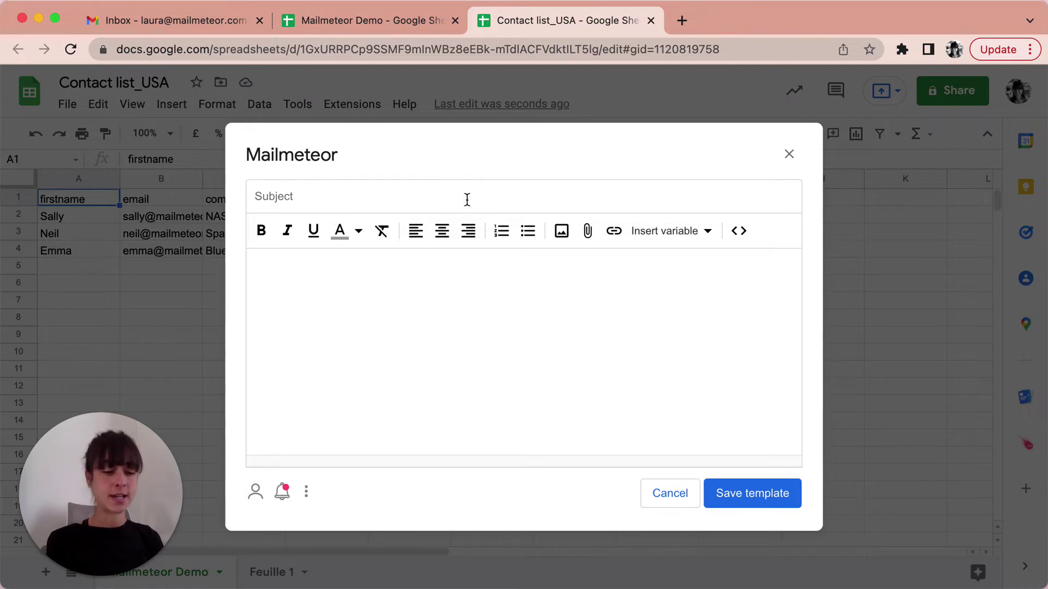
{"action": "type", "text": "Welcome"}
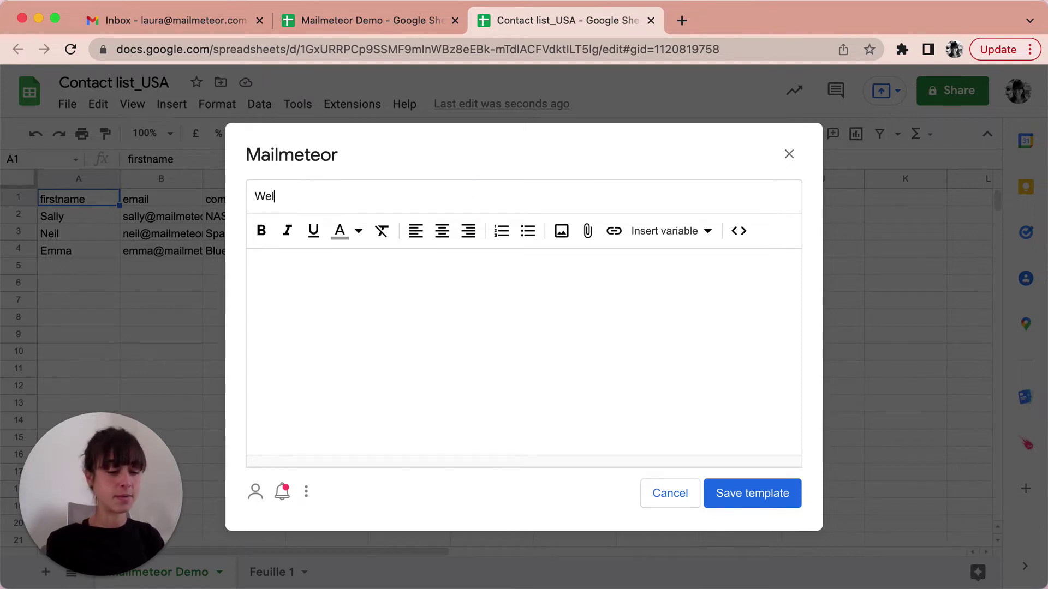
{"action": "left_click", "coordinate": [487, 289]}
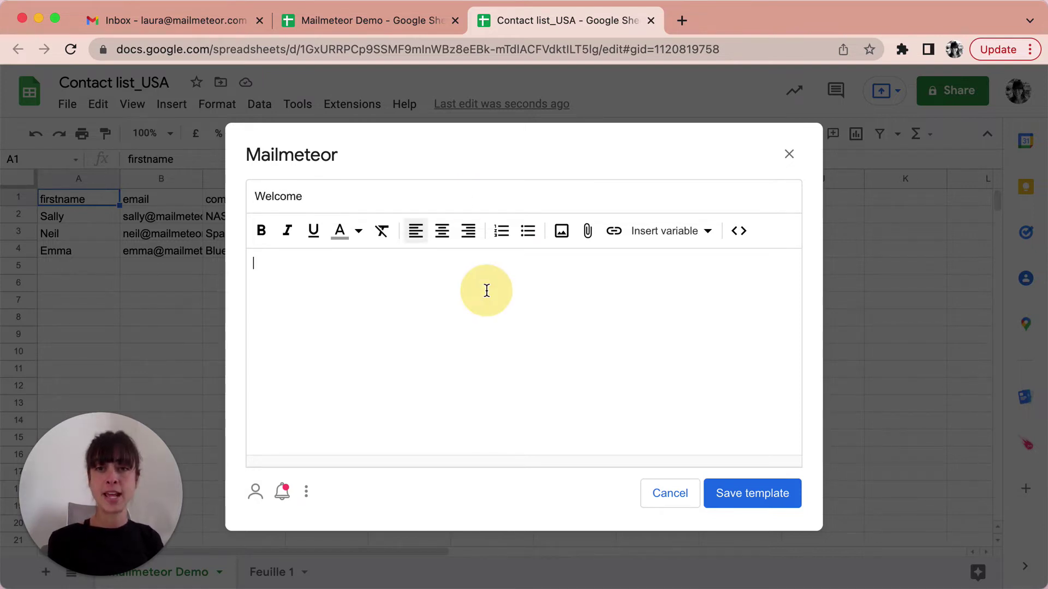
{"action": "type", "text": "Hi X  It was lovely to meet you today. On behalf of the entire Mailmeteor team, we are very happy to welcome you onboard.  Being able to send hundreds of personalised emails from Gmail via Mailmeteor will help X} boost client communication.  Feel free to reach out if you have any questions! Best Laura"}
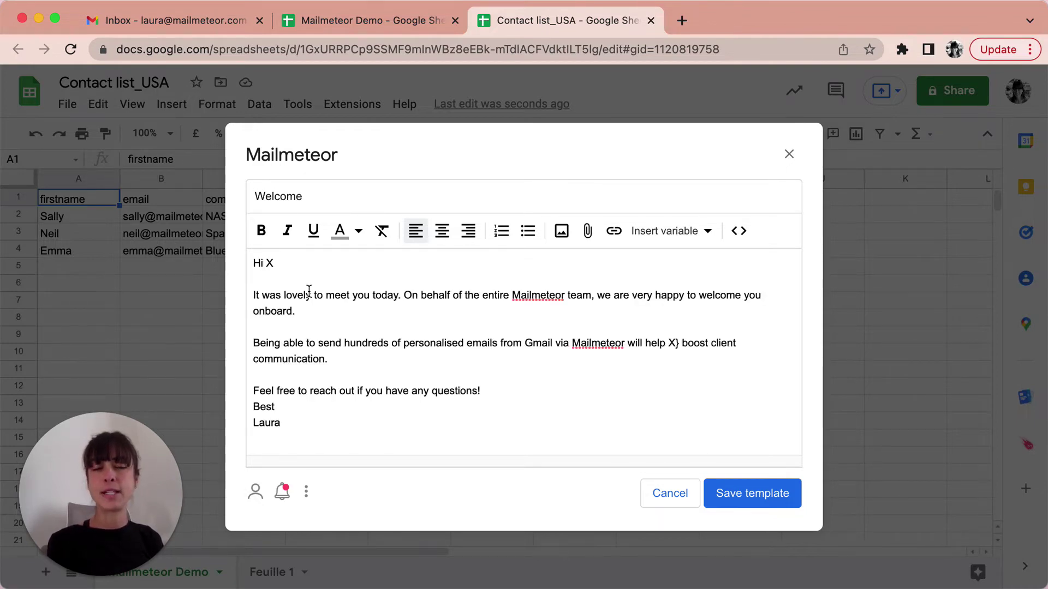
{"action": "double_click", "coordinate": [267, 265]}
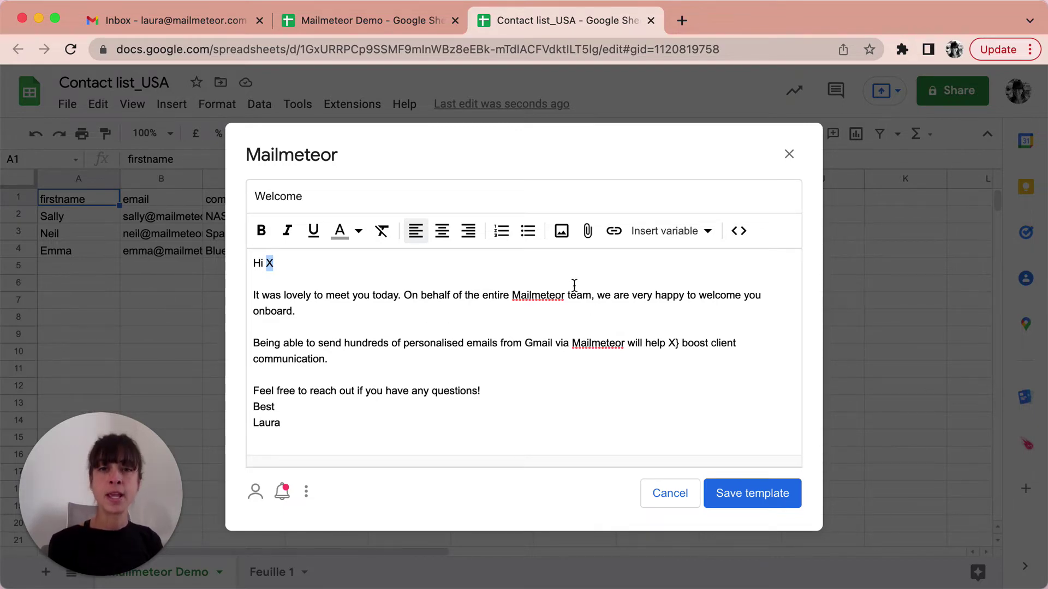
{"action": "left_click", "coordinate": [668, 235]}
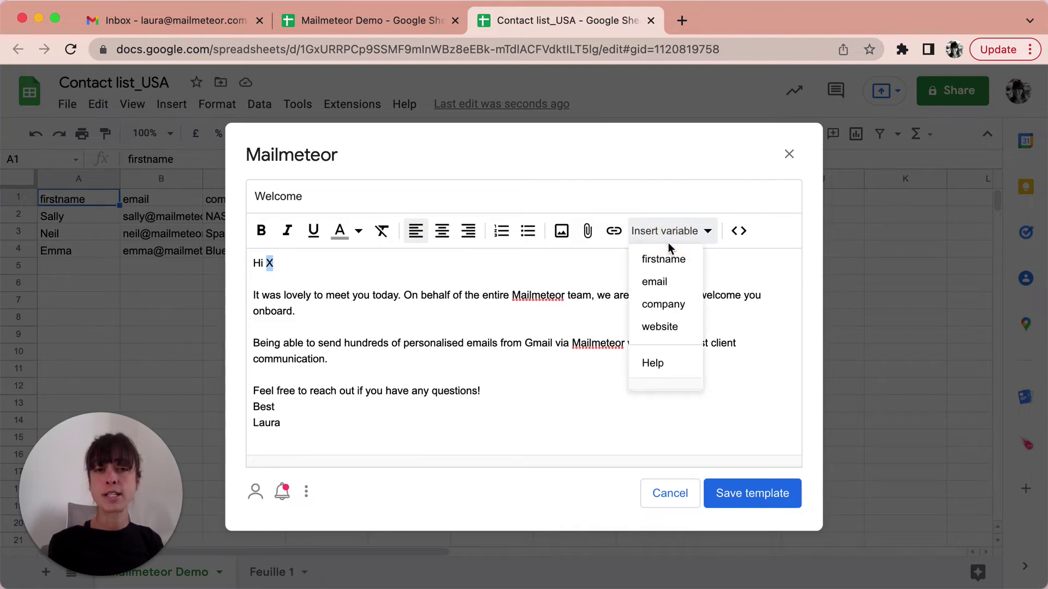
Step: Replace the X after Hi with {{ firstname }} and the X after help with {{ company }}
{"action": "left_click", "coordinate": [663, 260]}
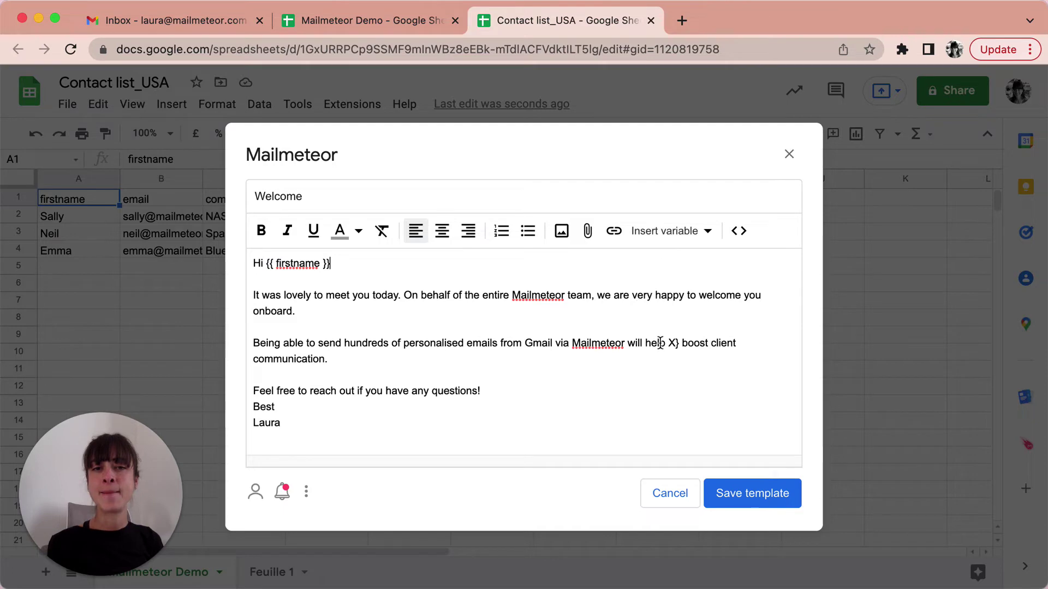
{"action": "left_click", "coordinate": [675, 345]}
{"action": "double_click", "coordinate": [676, 345]}
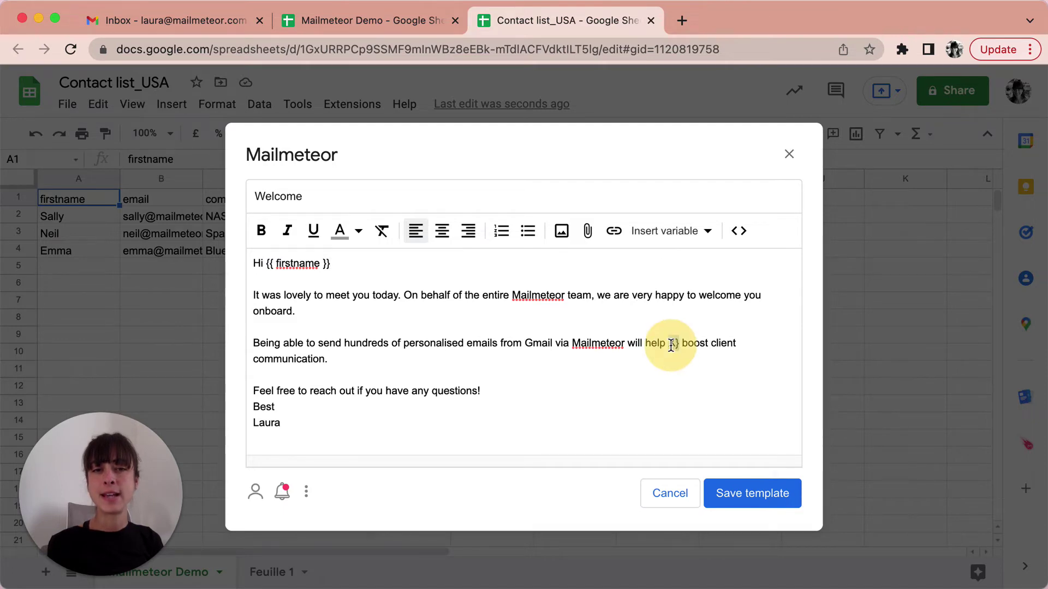
{"action": "left_click", "coordinate": [650, 233]}
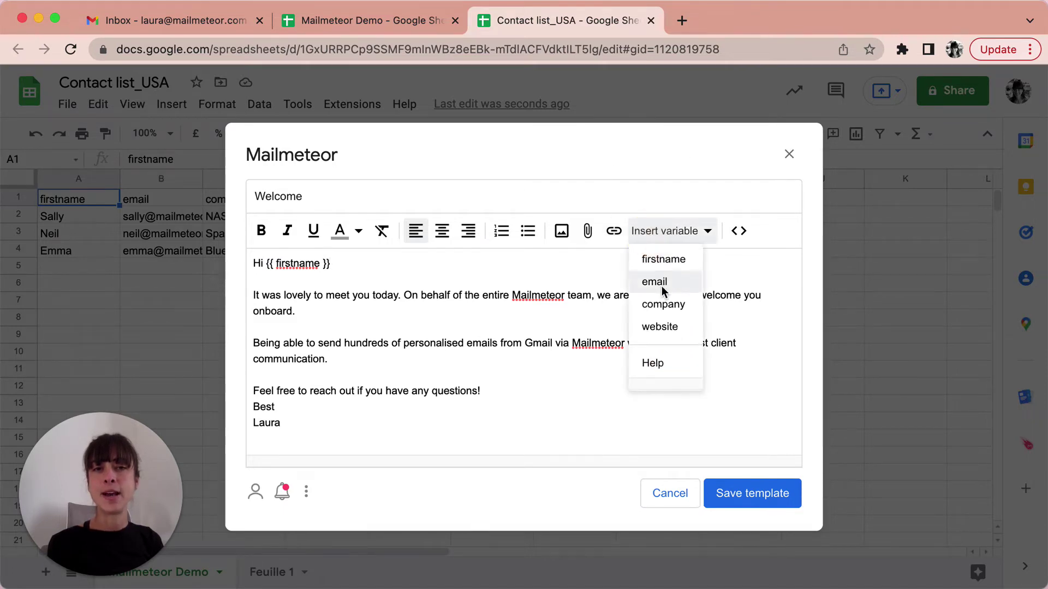
{"action": "left_click", "coordinate": [664, 303]}
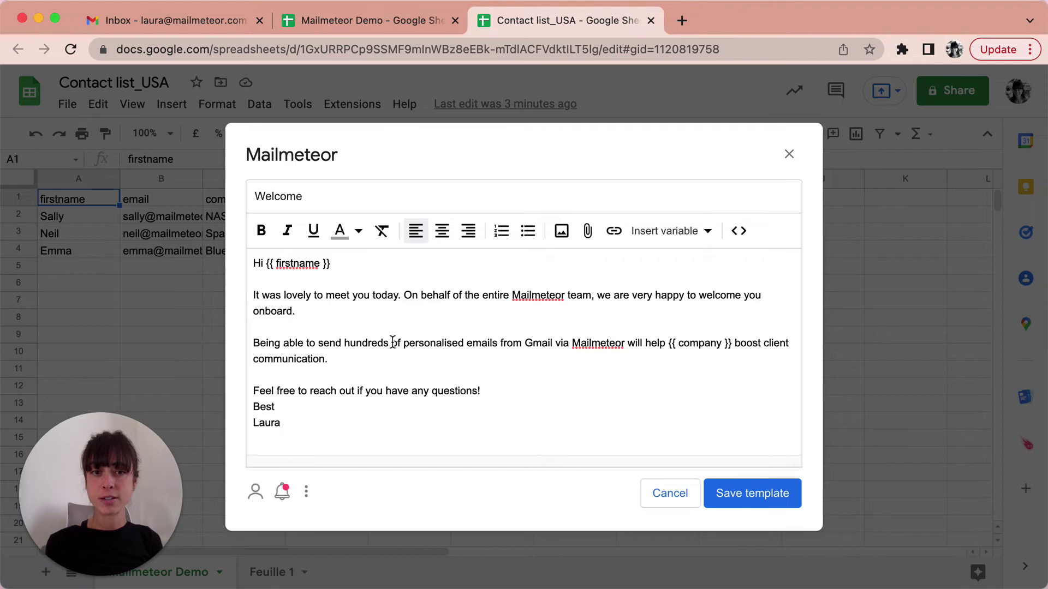
Step: Save the Welcome template and preview the emails, advancing to the second recipient's Space X message
{"action": "left_click", "coordinate": [768, 504]}
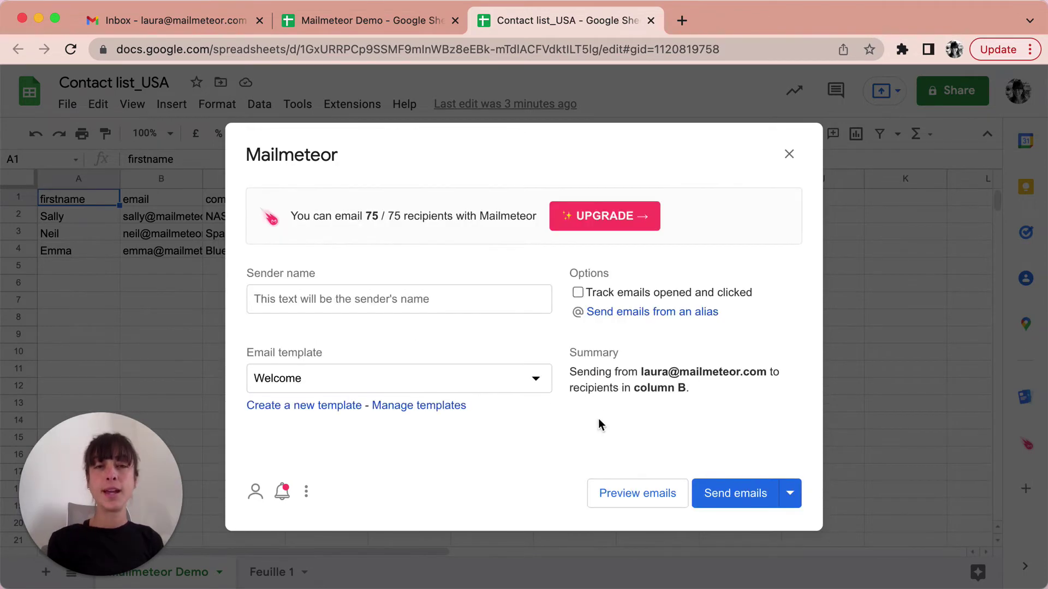
{"action": "left_click", "coordinate": [630, 498]}
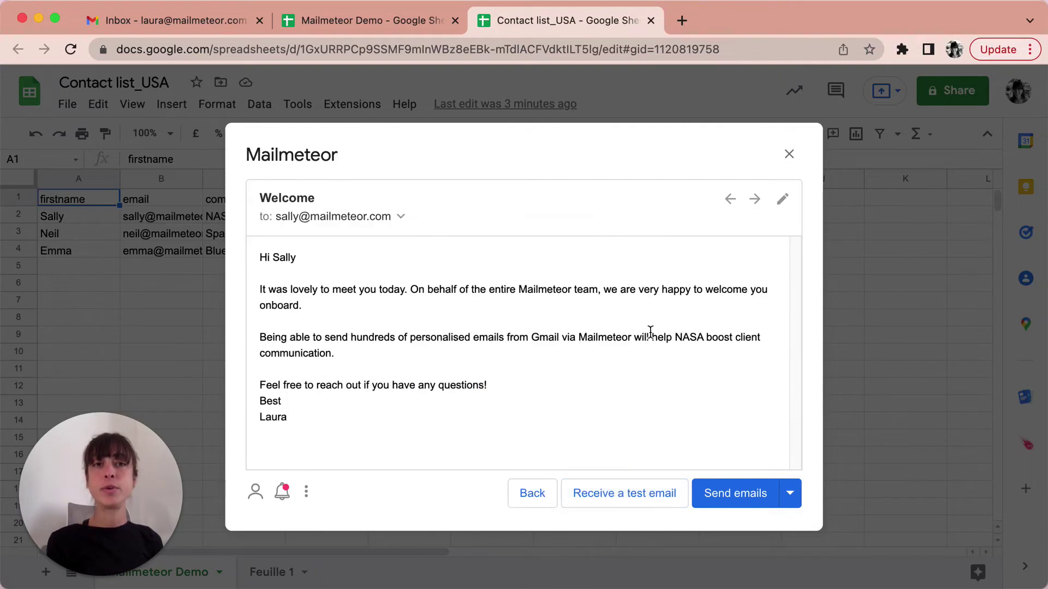
{"action": "left_click", "coordinate": [756, 200]}
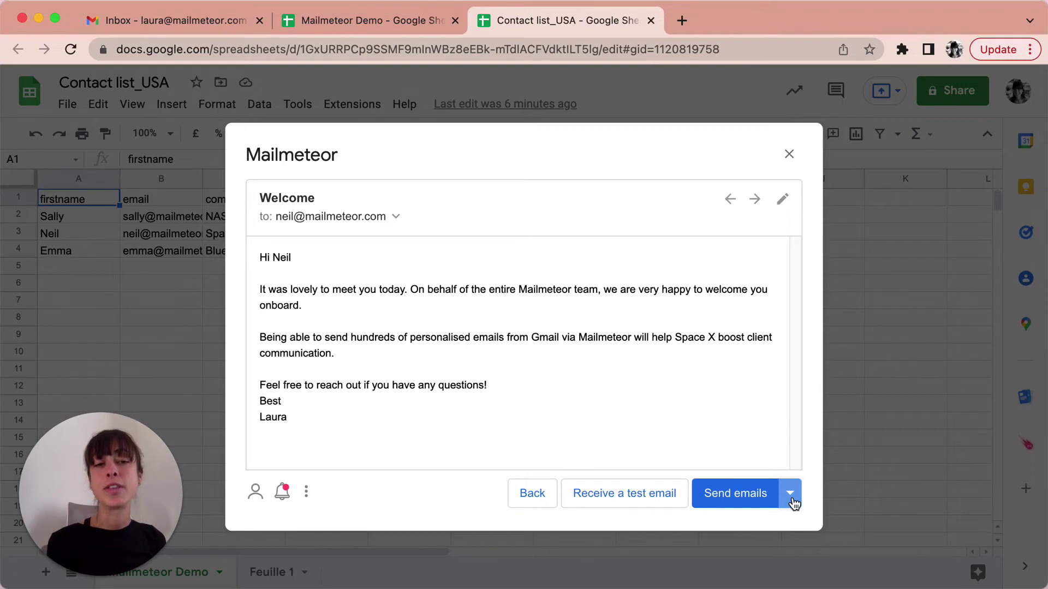
{"action": "left_click", "coordinate": [791, 499]}
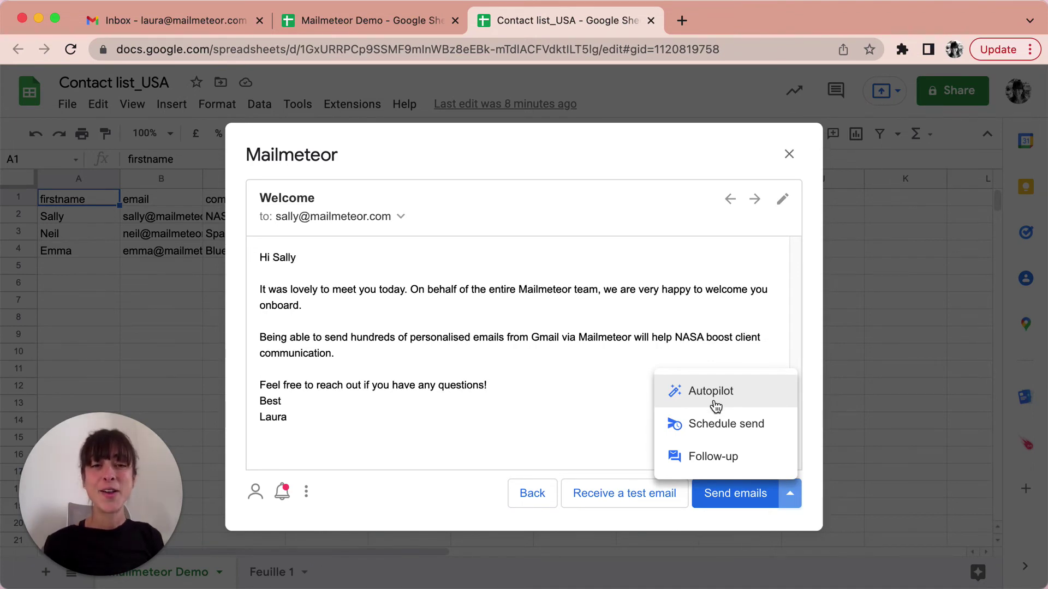
Step: Choose Autopilot sending, set for weekdays 9AM–5PM at up to 300 emails per day
{"action": "left_click", "coordinate": [711, 392]}
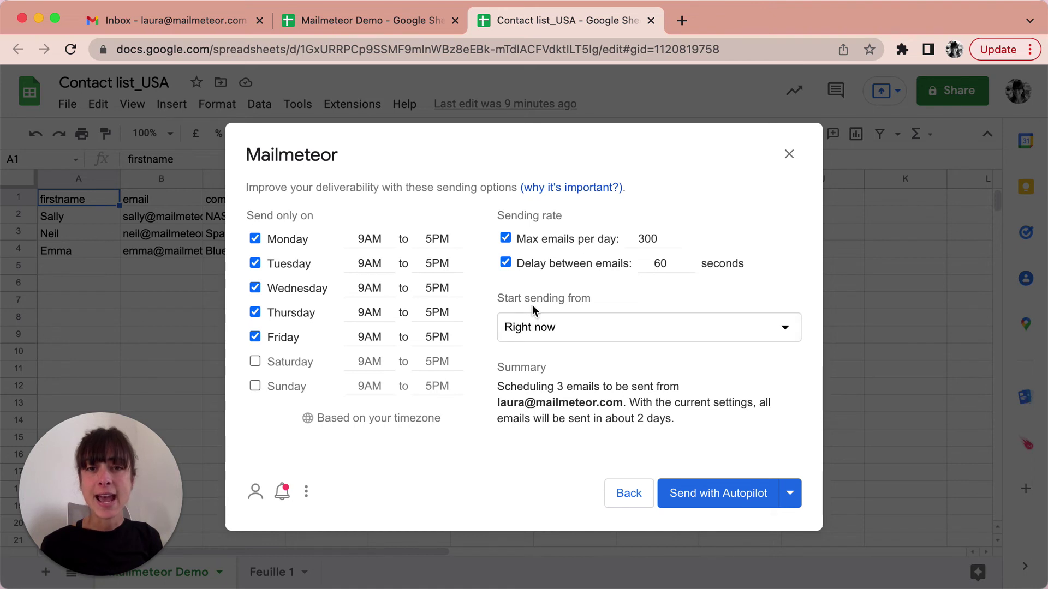
{"action": "left_click", "coordinate": [644, 337]}
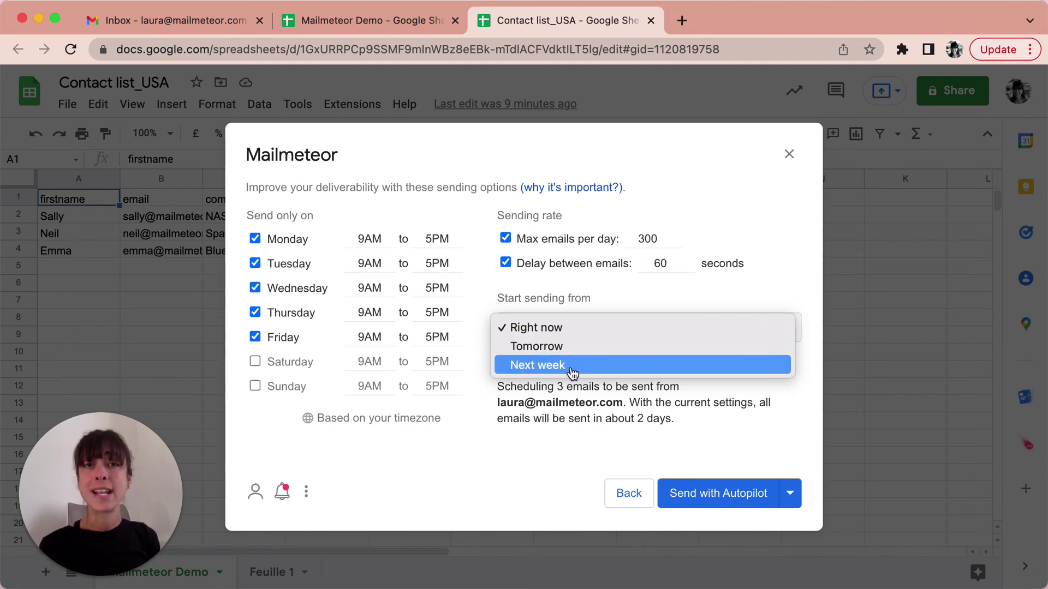
Step: Keep the start time at Right now and send the three Welcome emails with Autopilot
{"action": "left_click", "coordinate": [645, 432]}
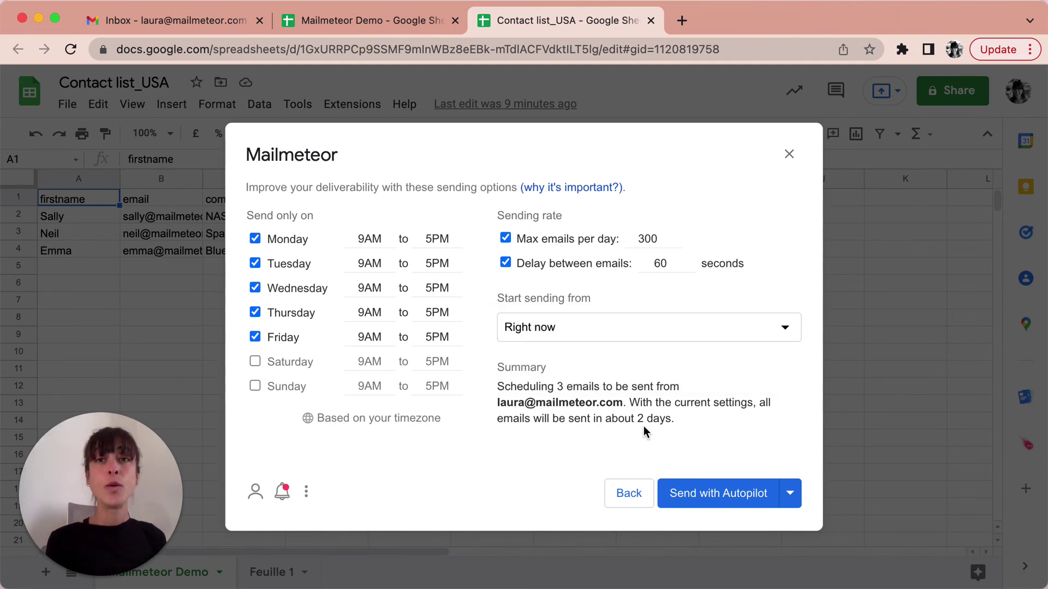
{"action": "left_click", "coordinate": [716, 494]}
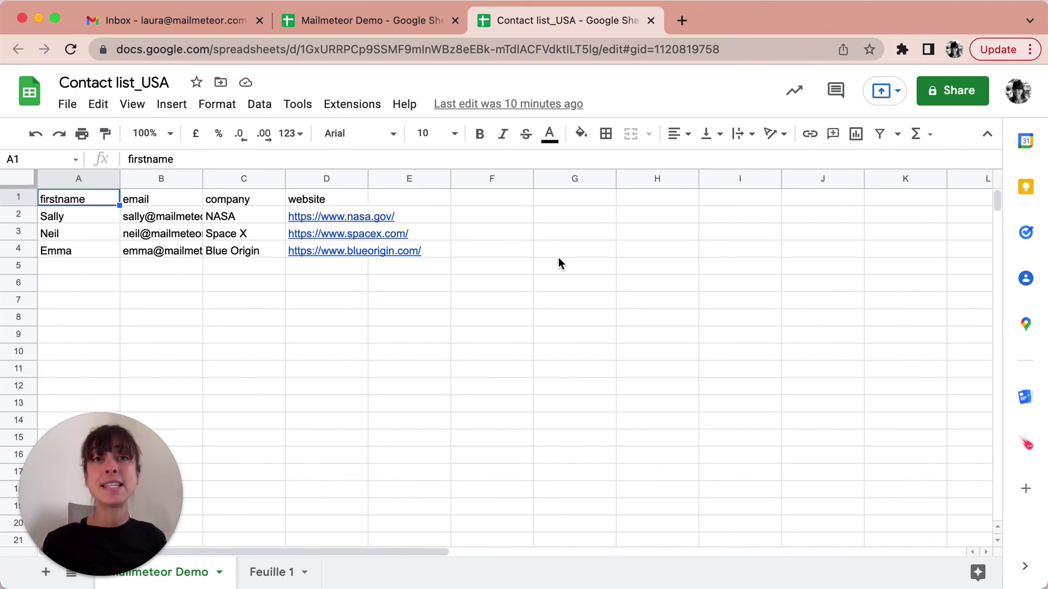
Step: Show the Mailmeteor extension menu with its Tracking report option
{"action": "left_click", "coordinate": [353, 107]}
{"action": "mouse_move", "coordinate": [398, 269]}
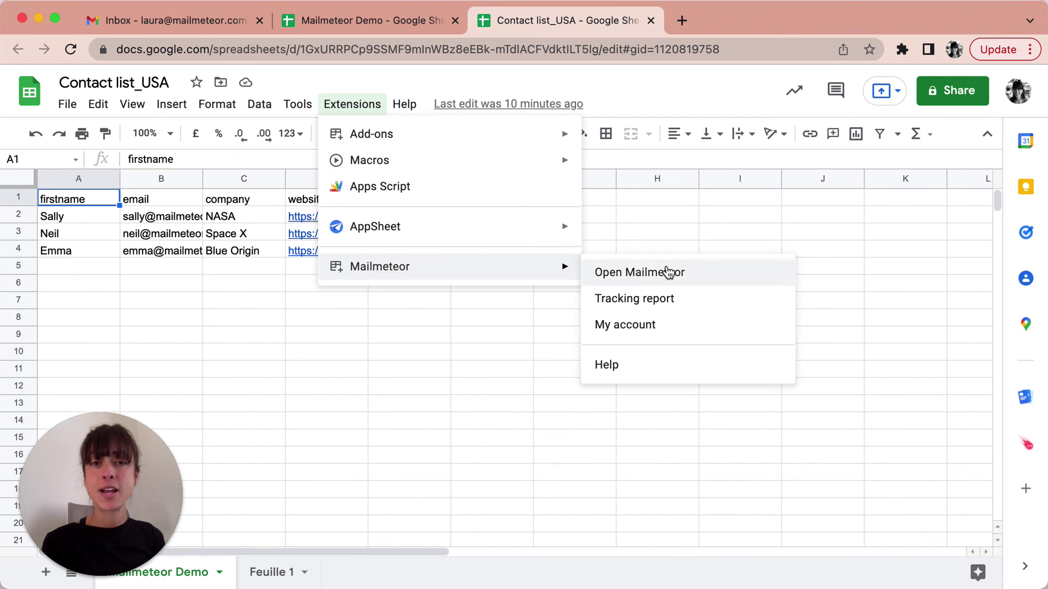